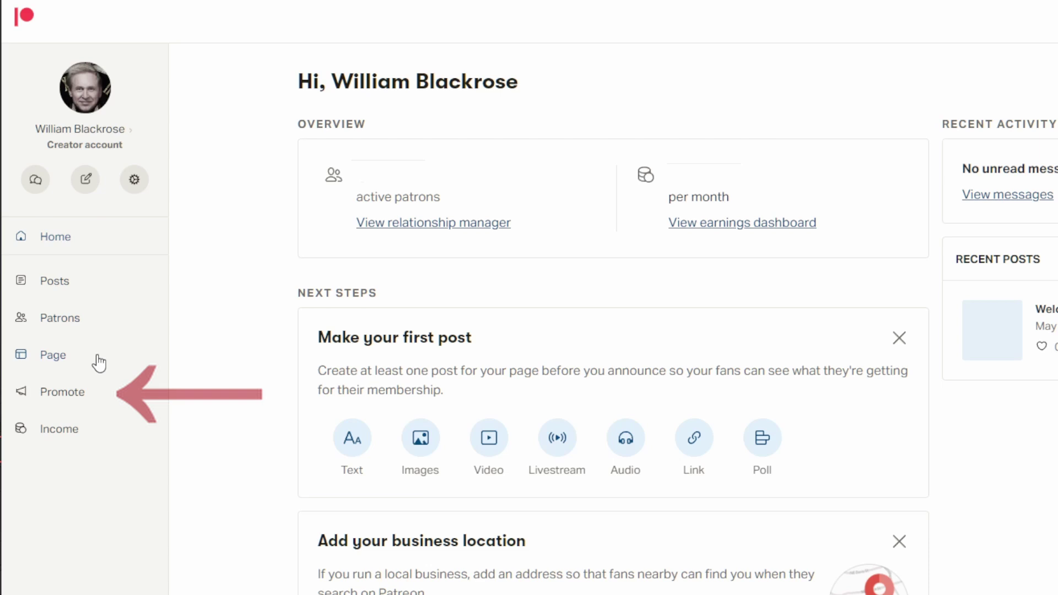
# Copy the Become a Patron button embed code from Patreon's Promote > Embed button page
pyautogui.click(54, 399)
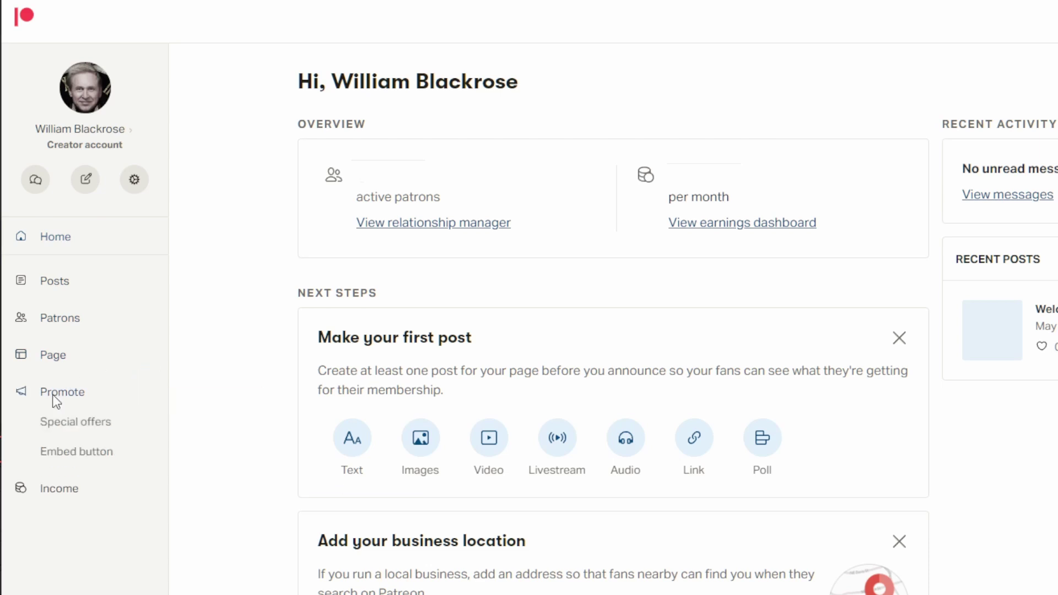
pyautogui.click(79, 454)
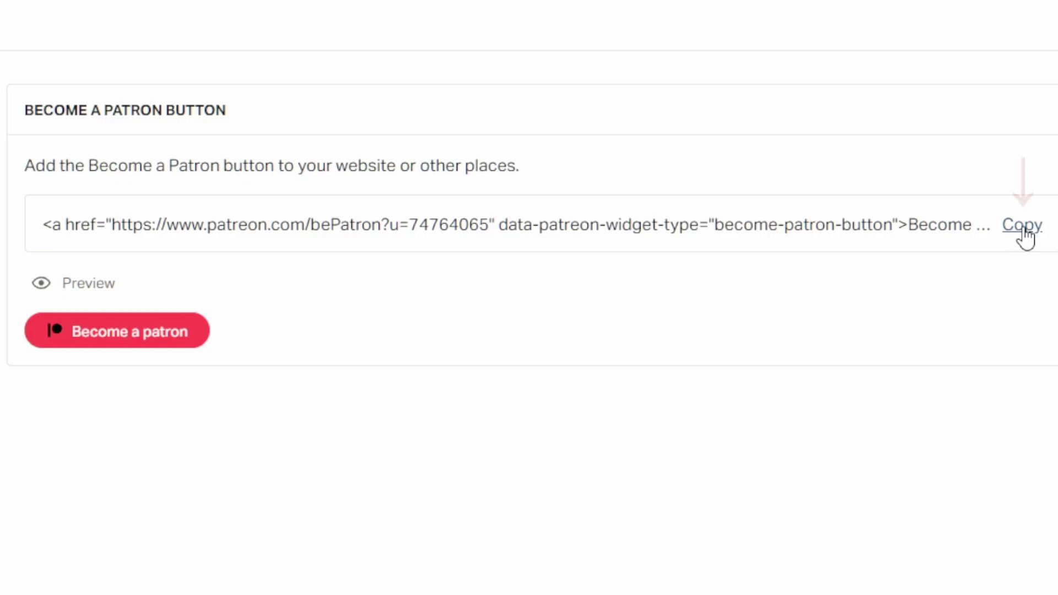
pyautogui.click(1025, 229)
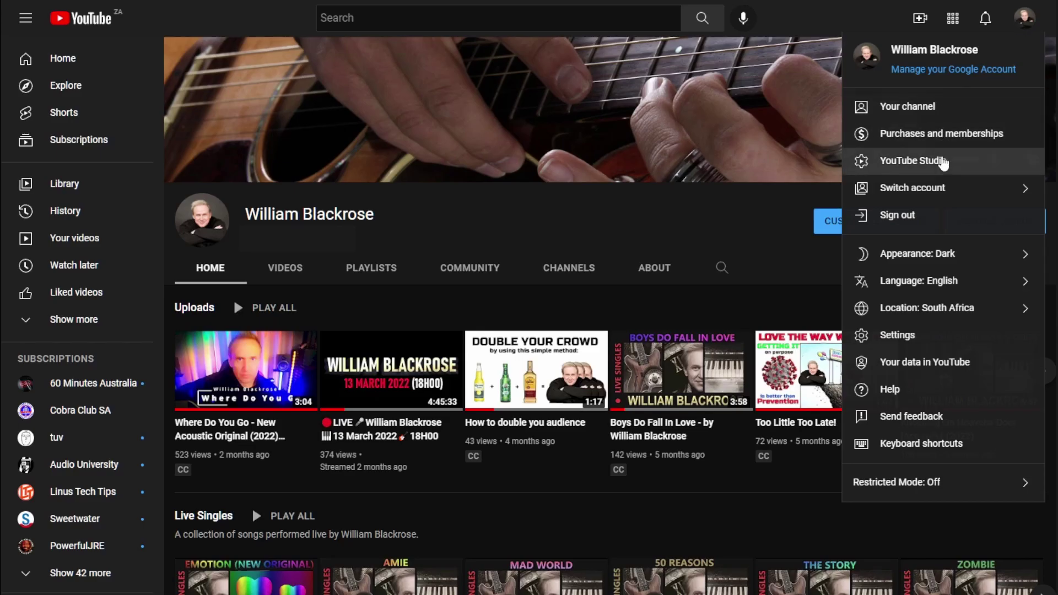
# Go to the channel's Customization Basic info settings in YouTube Studio
pyautogui.click(943, 163)
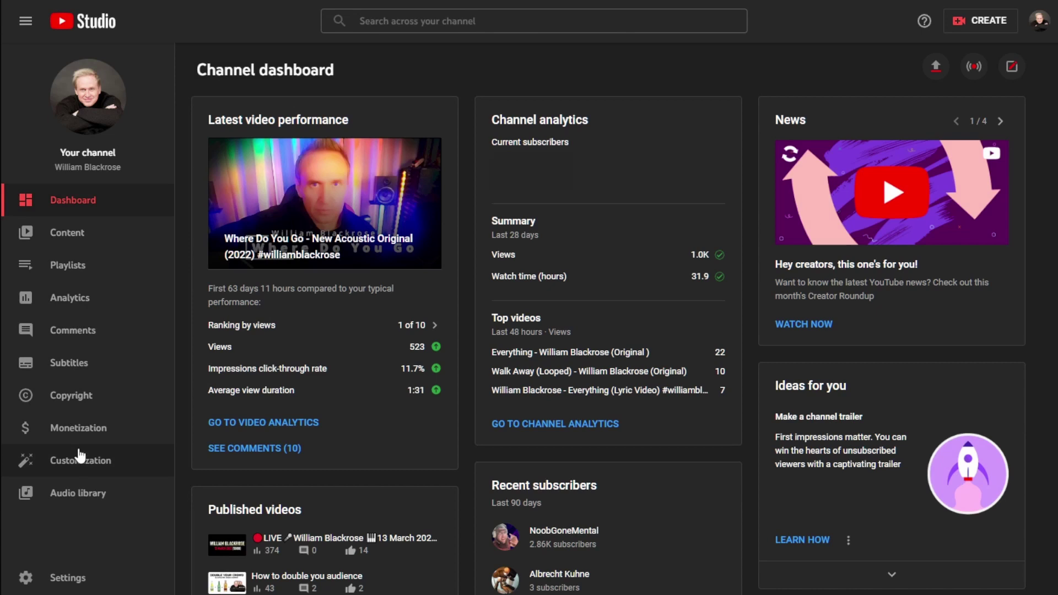
pyautogui.click(85, 465)
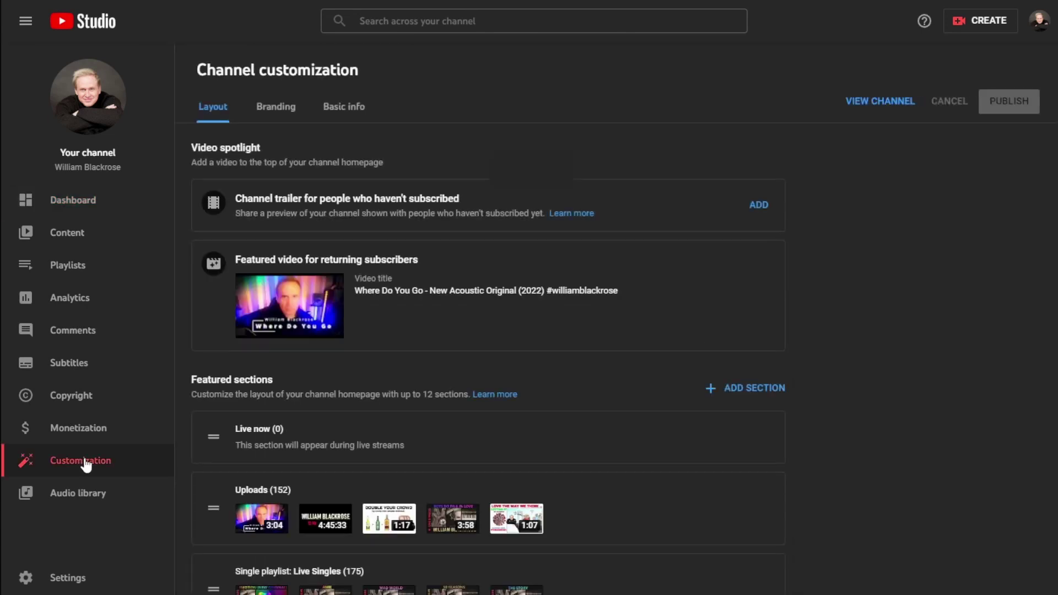
pyautogui.click(351, 117)
pyautogui.scroll(-4, 627, 407)
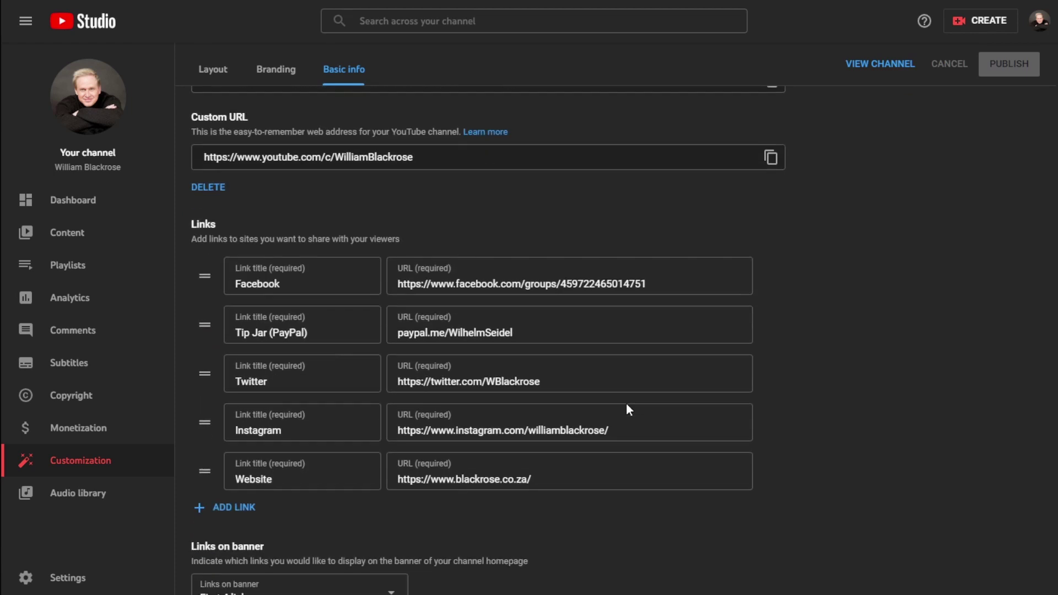
pyautogui.scroll(-1, 626, 403)
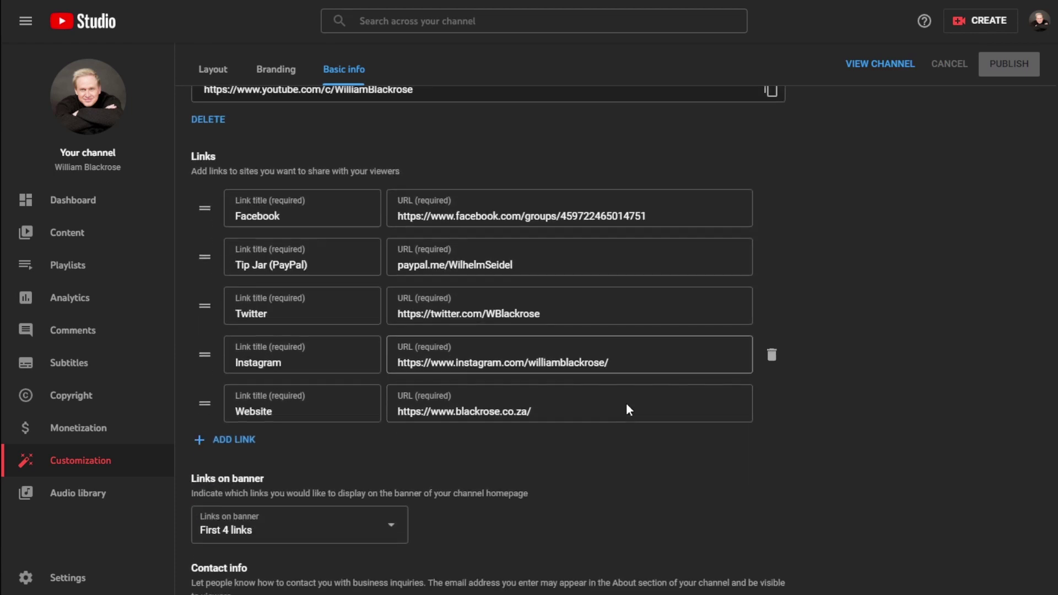
# Add a 'My Patreon' channel link with the pasted Patreon embed code as its URL, then review it
pyautogui.click(222, 443)
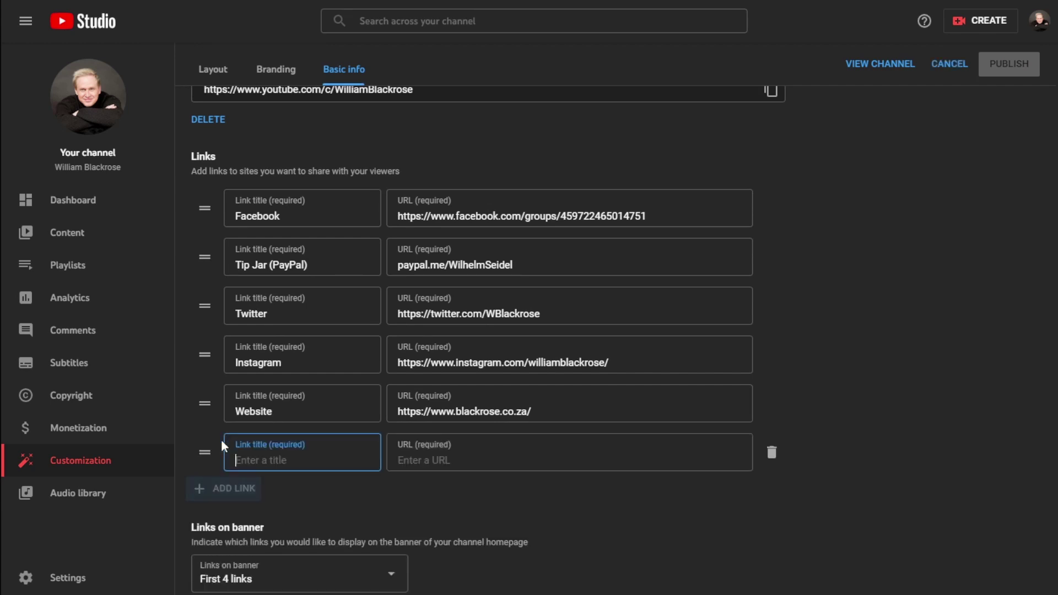
pyautogui.write('My')
pyautogui.write(' Pa')
pyautogui.write('treon')
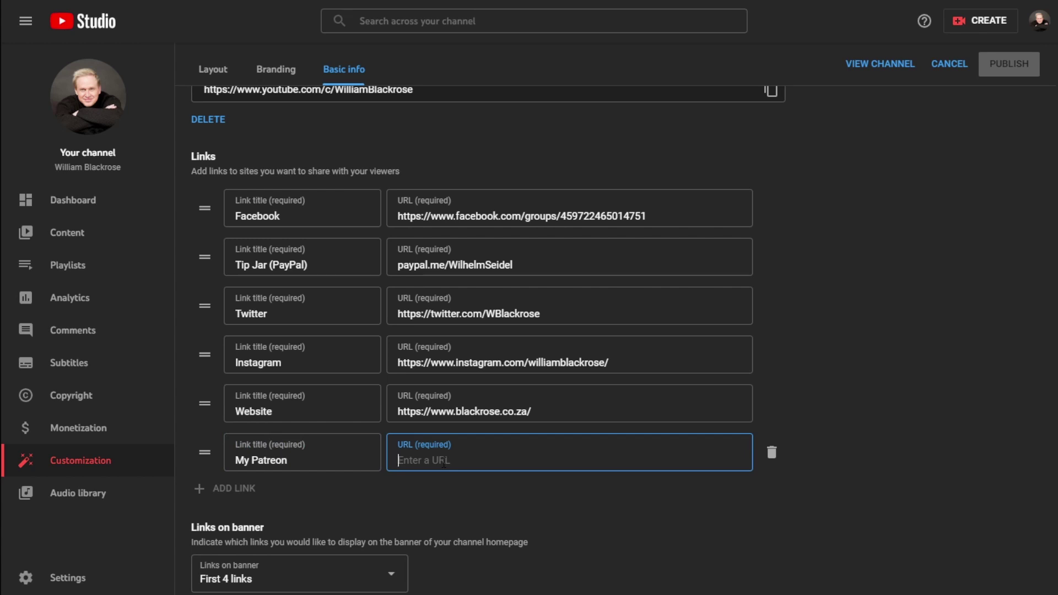
pyautogui.hotkey('ctrl', 'v')
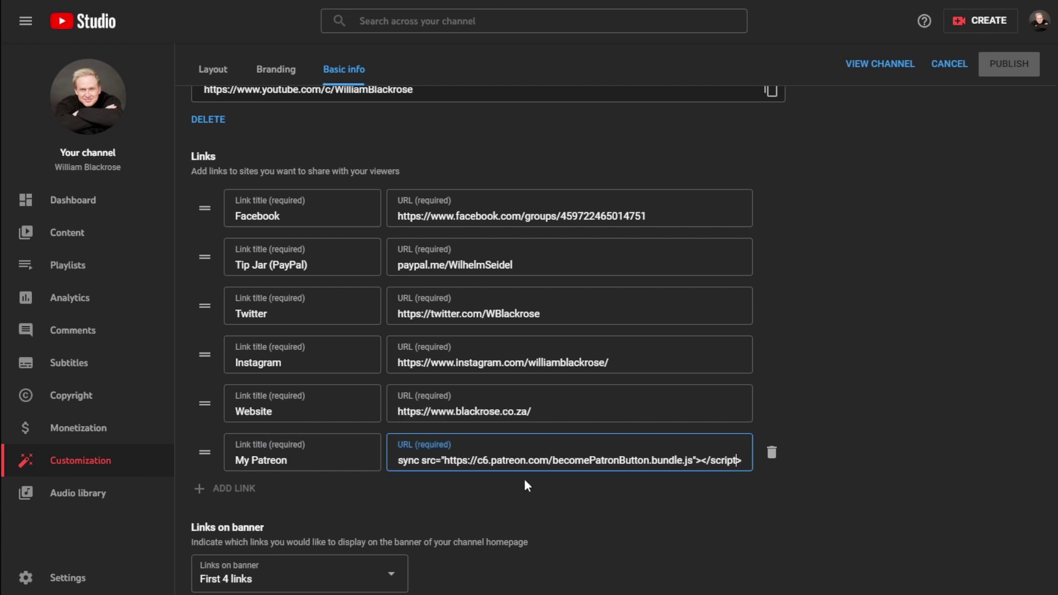
pyautogui.press('Left')
pyautogui.press('Left')
pyautogui.press('Left')
pyautogui.press('Left')
pyautogui.press('Left')
pyautogui.press('Left')
pyautogui.press('Left')
pyautogui.press('Left')
pyautogui.press('Left')
pyautogui.press('Left')
pyautogui.press('Left')
pyautogui.press('Left')
pyautogui.press('Left')
pyautogui.press('Left')
pyautogui.press('Left')
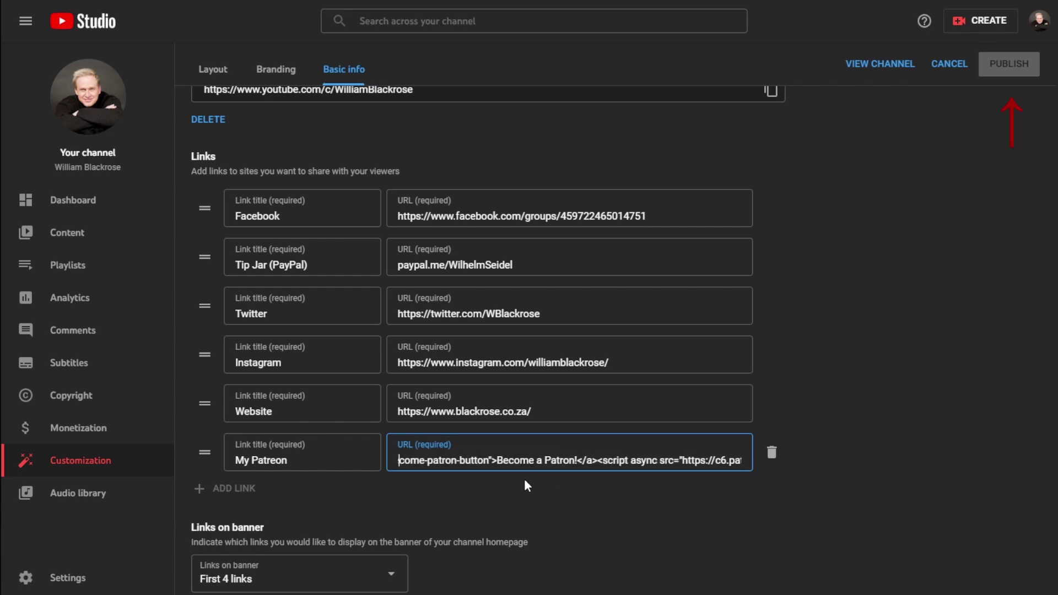
pyautogui.press('Left')
pyautogui.press('Left')
pyautogui.press('Left')
pyautogui.press('Left')
pyautogui.press('Left')
pyautogui.press('Left')
pyautogui.press('Left')
pyautogui.press('Left')
pyautogui.press('Left')
pyautogui.press('Left')
pyautogui.press('Left')
pyautogui.press('Left')
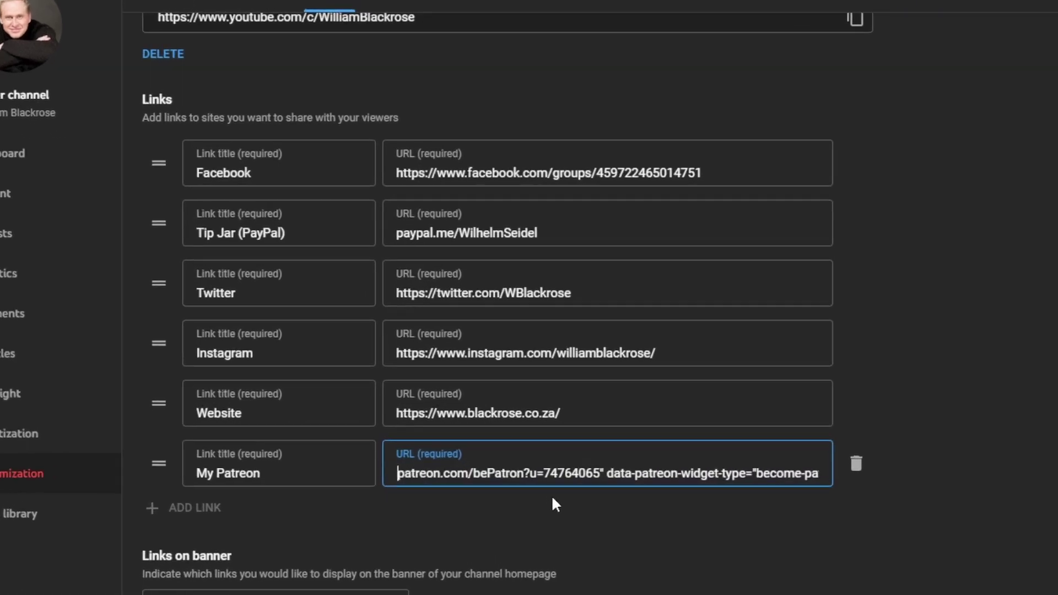
pyautogui.press('Left')
pyautogui.press('Left')
pyautogui.press('Left')
pyautogui.press('Left')
pyautogui.press('Left')
pyautogui.press('Left')
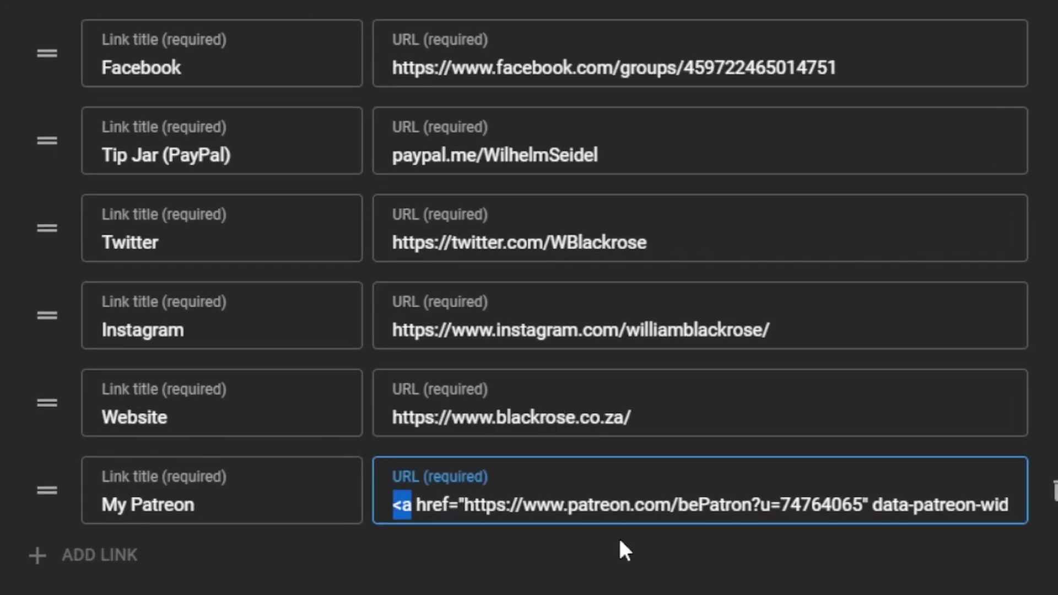
# Delete the leading '<a href="' and all embed code after '74764065' from the URL
pyautogui.hotkey('shift', 'Right')
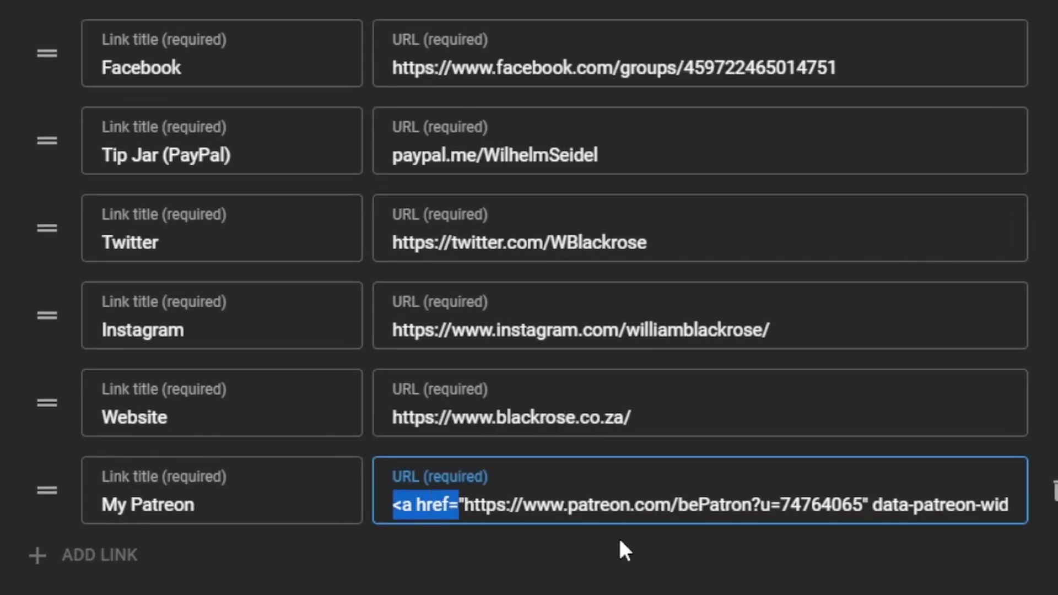
pyautogui.hotkey('shift', 'Right')
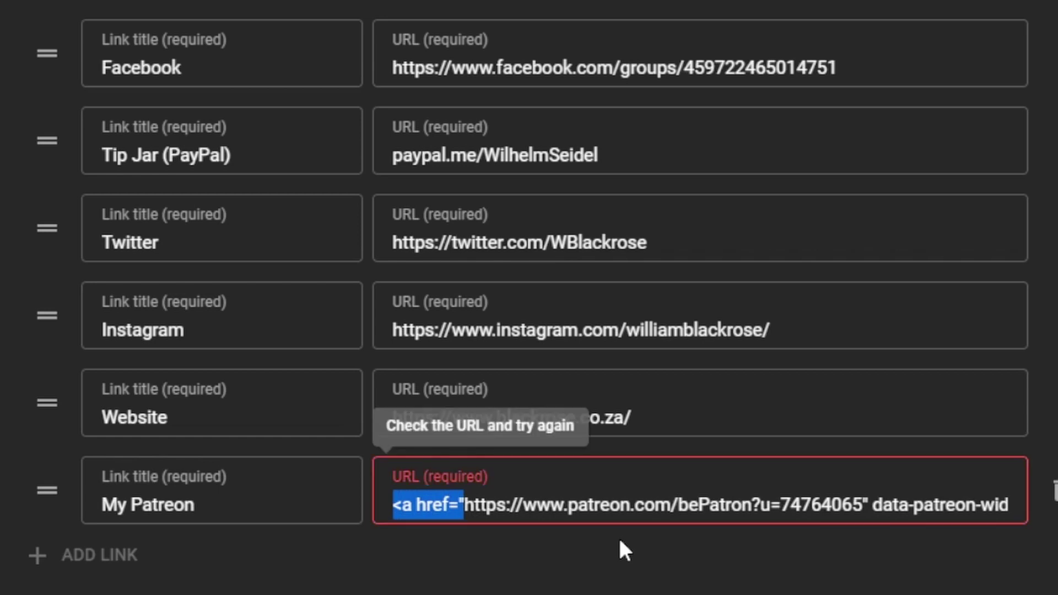
pyautogui.press('BackSpace')
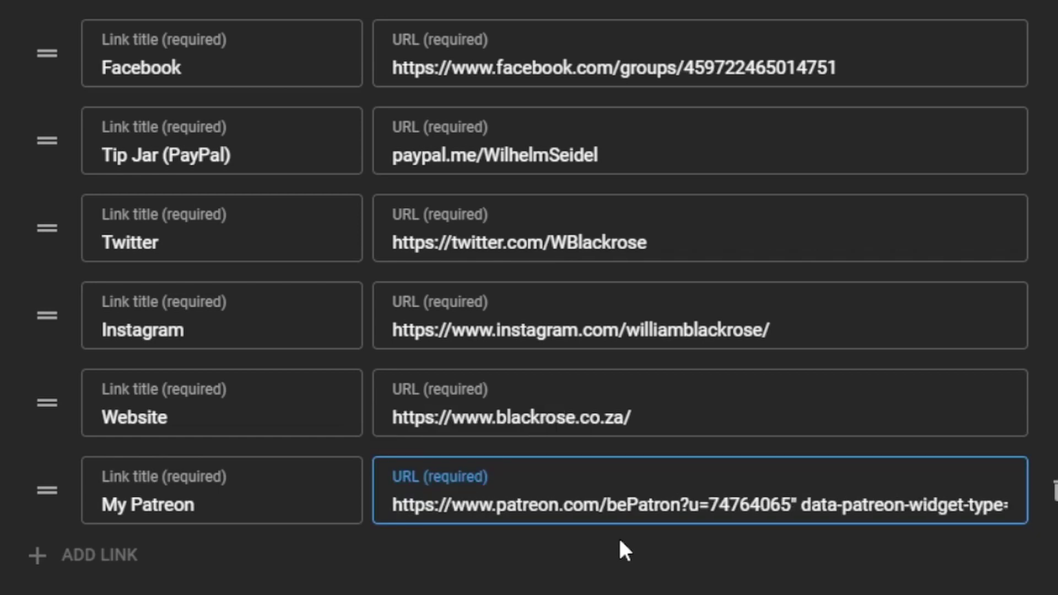
pyautogui.press('Right')
pyautogui.press('Right')
pyautogui.press('Right')
pyautogui.press('Right')
pyautogui.press('Right')
pyautogui.press('Right')
pyautogui.press('Right')
pyautogui.press('Right')
pyautogui.press('Right')
pyautogui.press('Right')
pyautogui.press('Right')
pyautogui.press('Right')
pyautogui.press('Right')
pyautogui.press('Left')
pyautogui.press('Left')
pyautogui.hotkey('shift', 'End')
pyautogui.press('Delete')
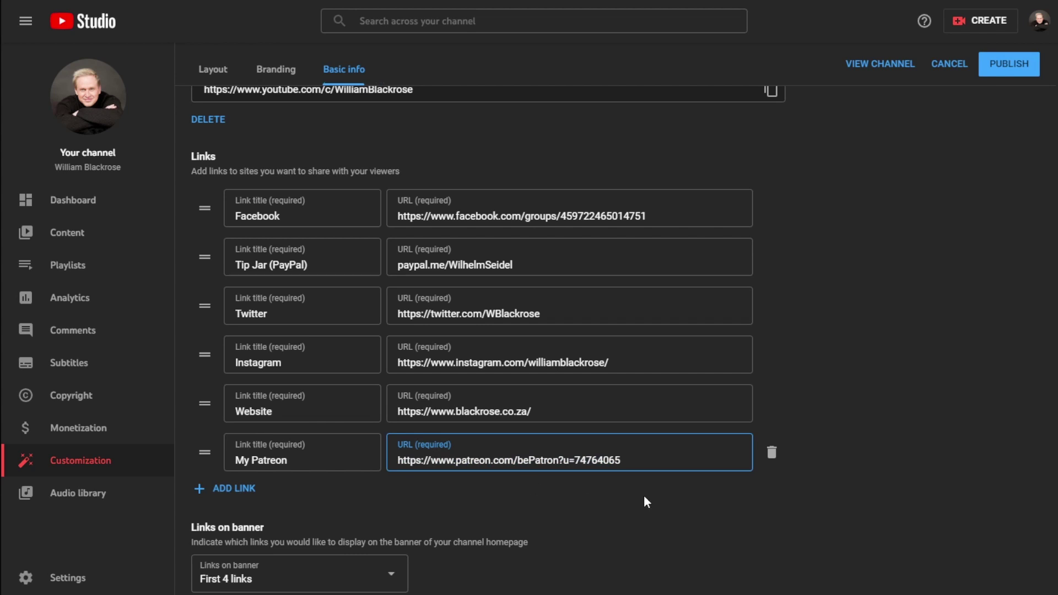
pyautogui.moveTo(614, 460); pyautogui.dragTo(438, 460)
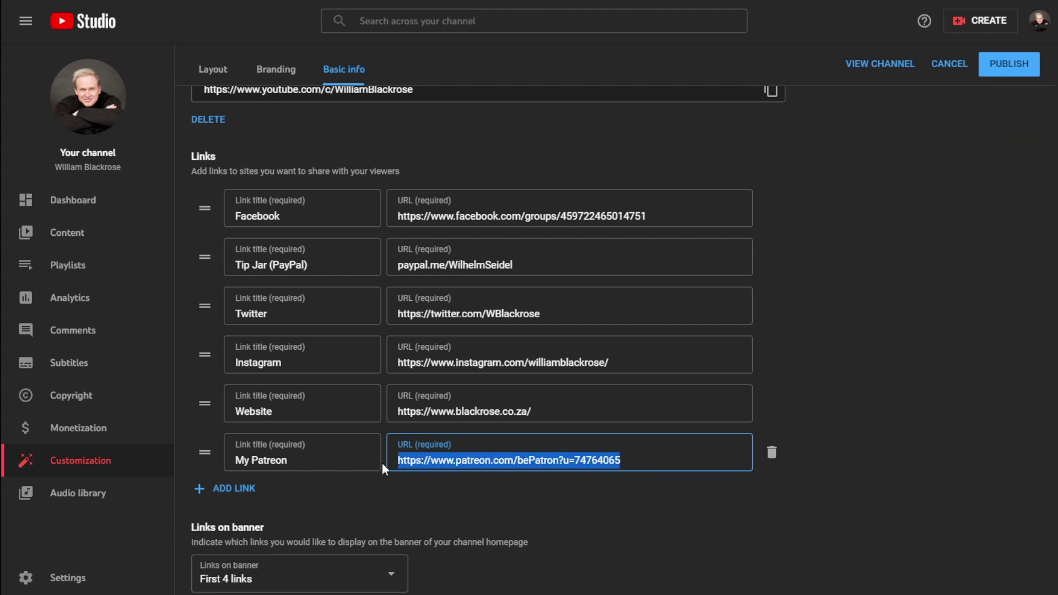
pyautogui.rightClick(427, 464)
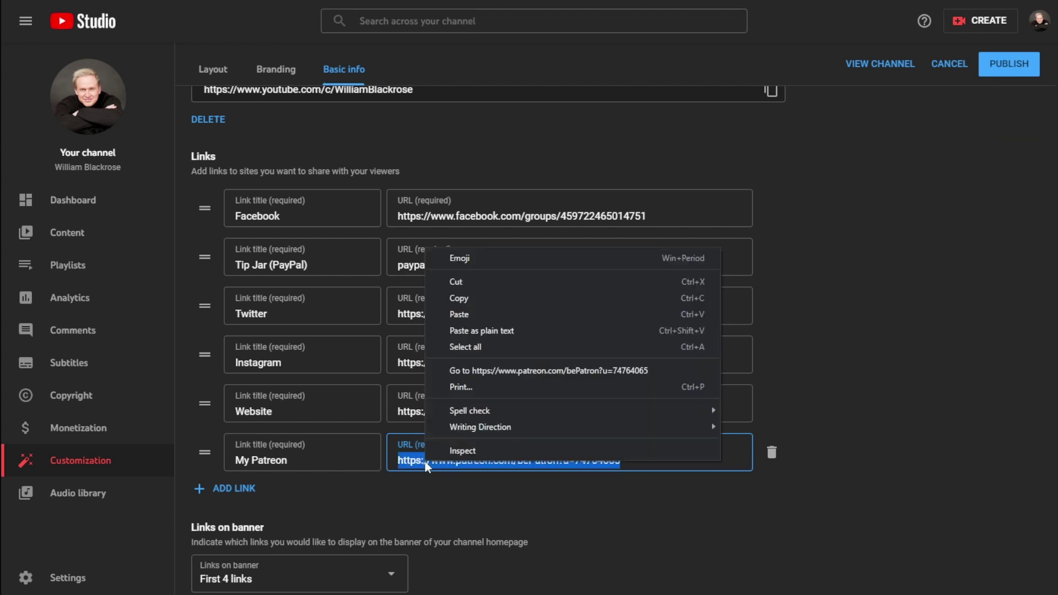
pyautogui.click(489, 300)
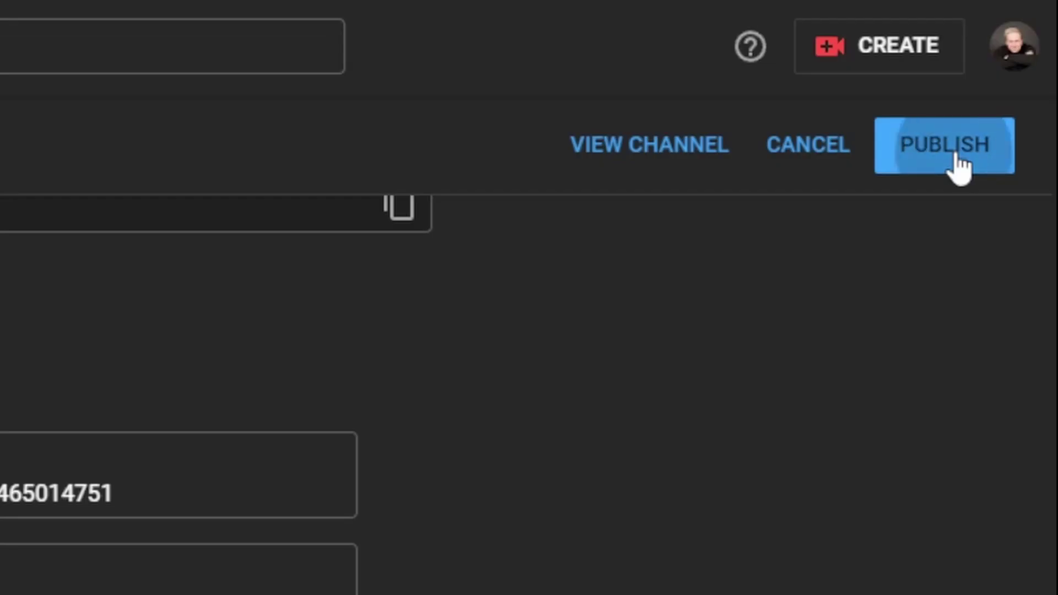
# Publish the new link, reopen Basic info, move My Patreon to the top, and publish again
pyautogui.click(957, 164)
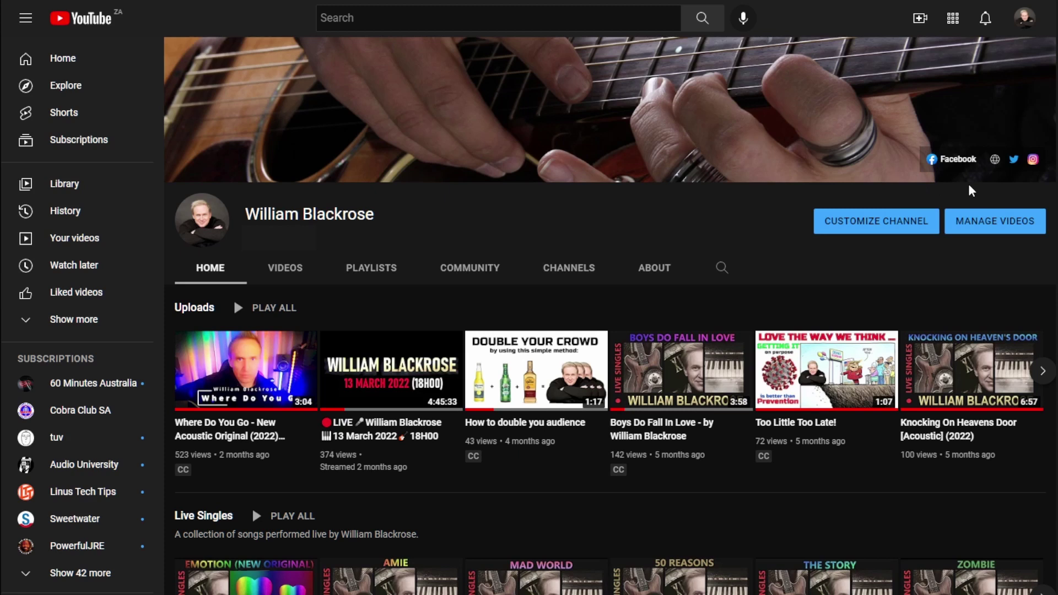
pyautogui.click(1024, 18)
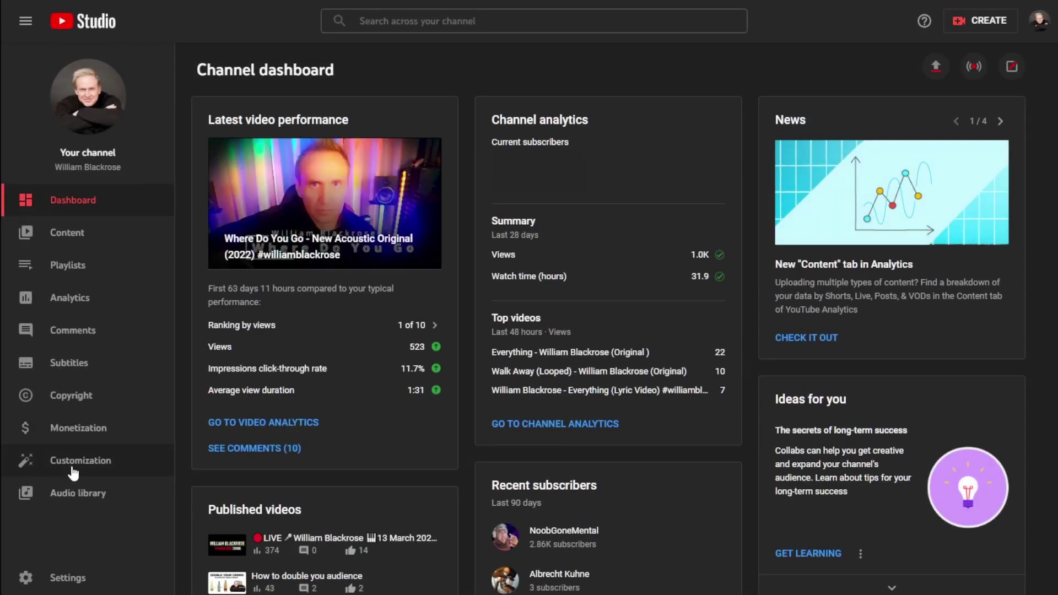
pyautogui.click(73, 463)
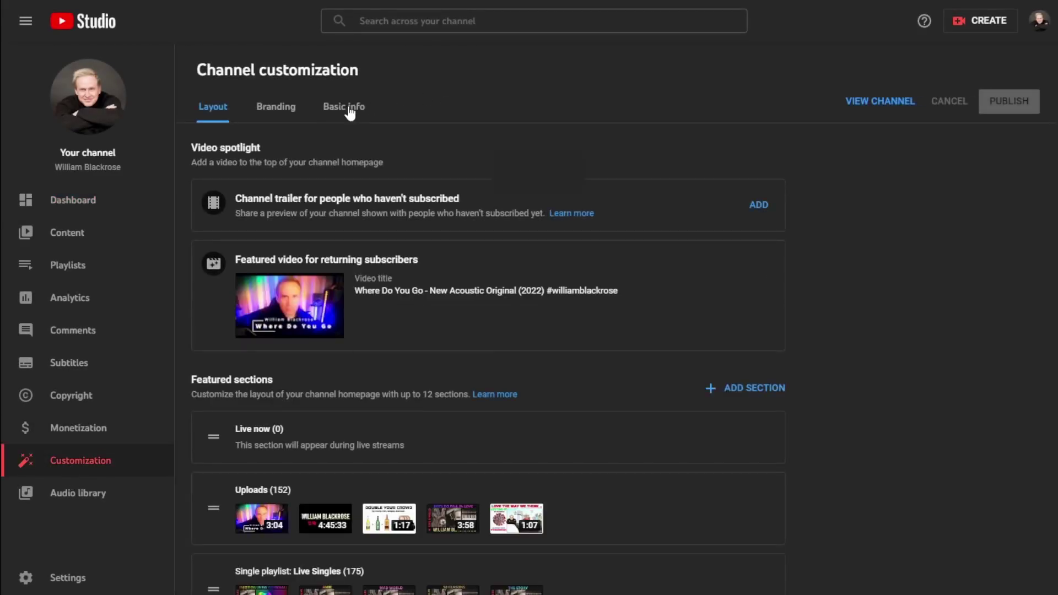
pyautogui.click(347, 112)
pyautogui.scroll(-5, 883, 322)
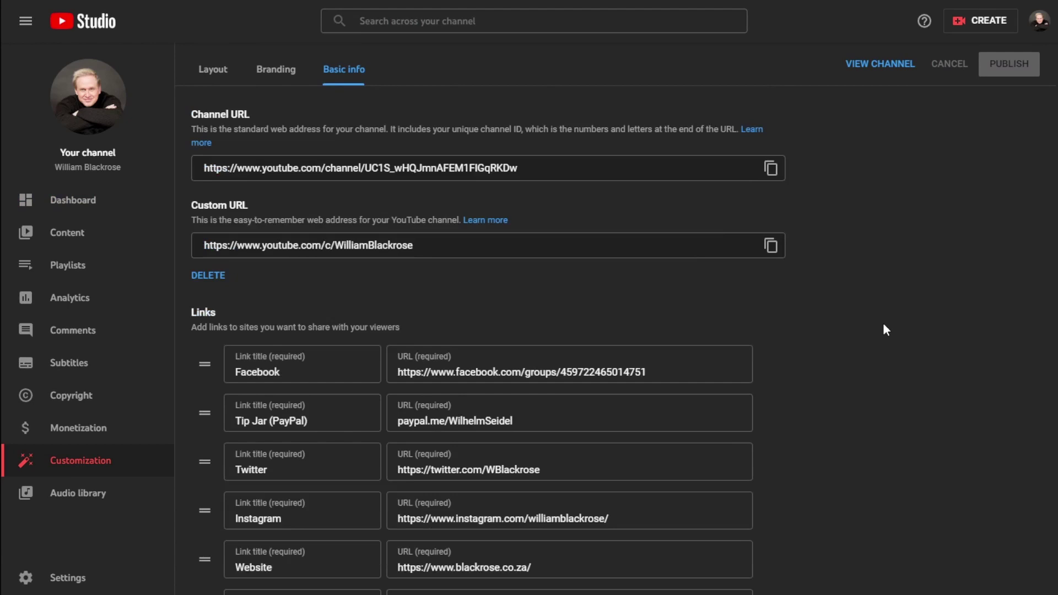
pyautogui.scroll(-2, 883, 329)
pyautogui.moveTo(204, 388)
pyautogui.mouseDown()
pyautogui.moveTo(210, 332)
pyautogui.moveTo(185, 139)
pyautogui.moveTo(132, 199)
pyautogui.mouseUp()
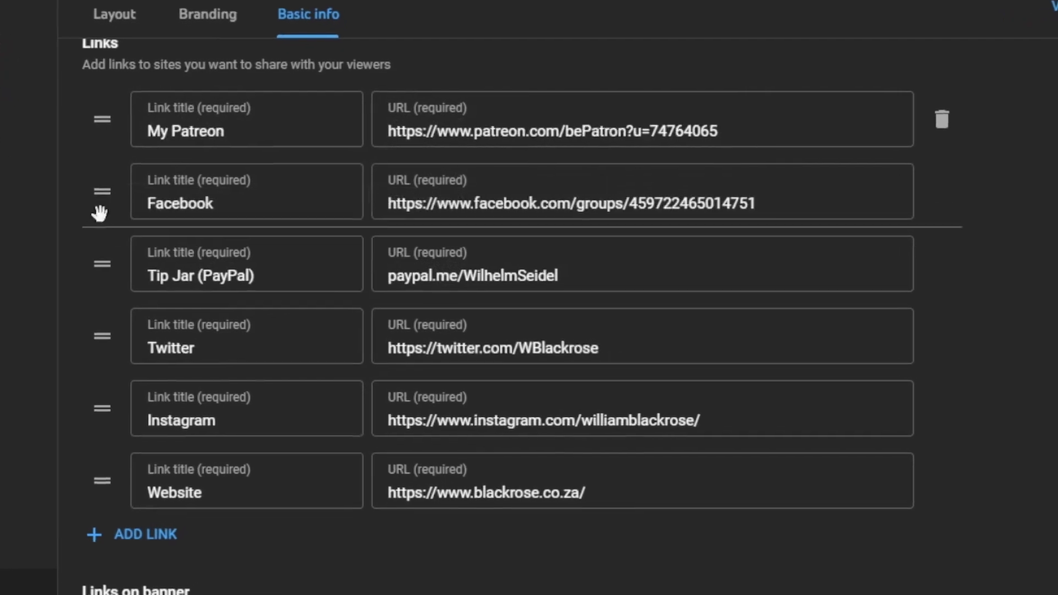
pyautogui.click(1010, 64)
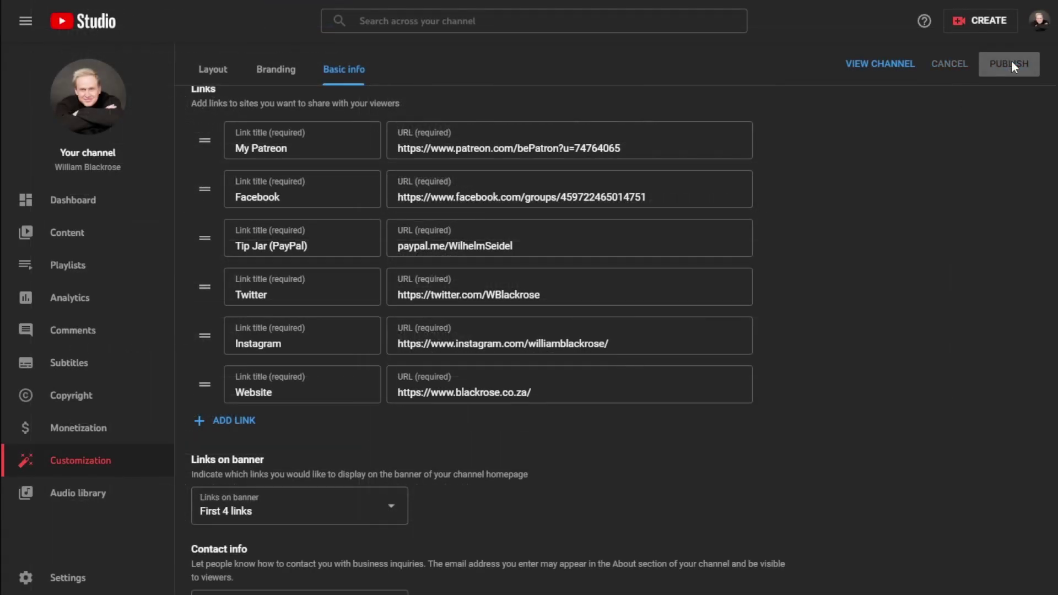
# Go to the public channel page to see My Patreon leading the banner links
pyautogui.click(1039, 21)
pyautogui.click(903, 105)
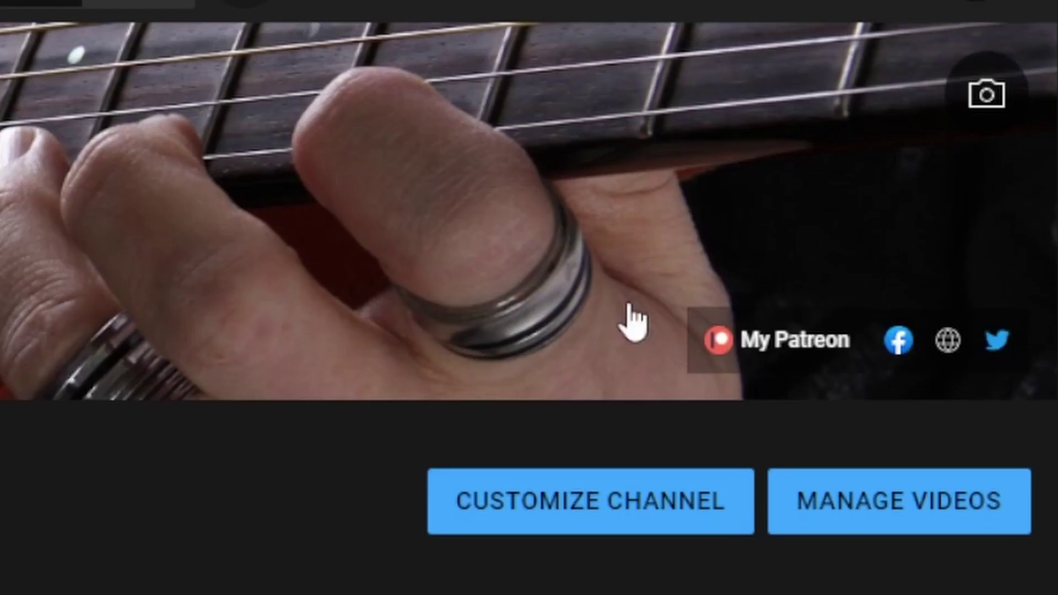